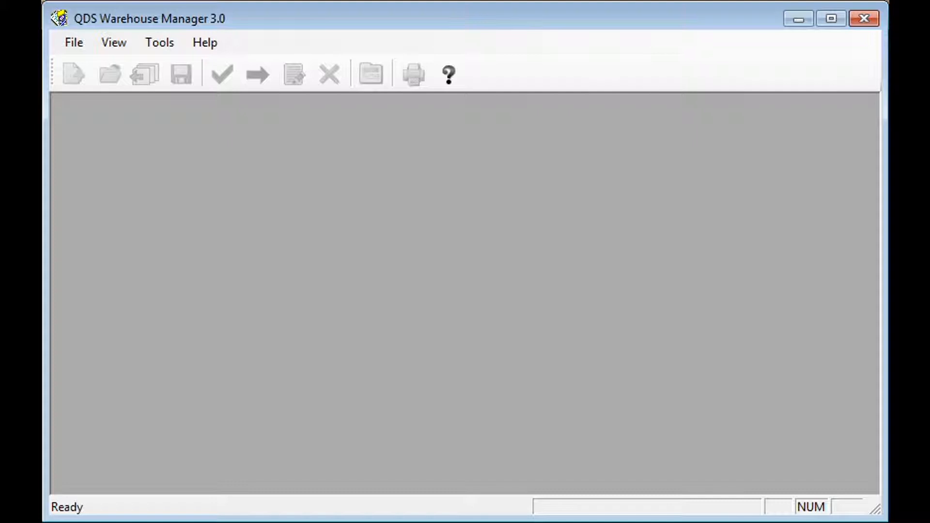
Step: Create a new data warehouse named Study in the Data Files folder
{"action": "left_click", "coordinate": [78, 49]}
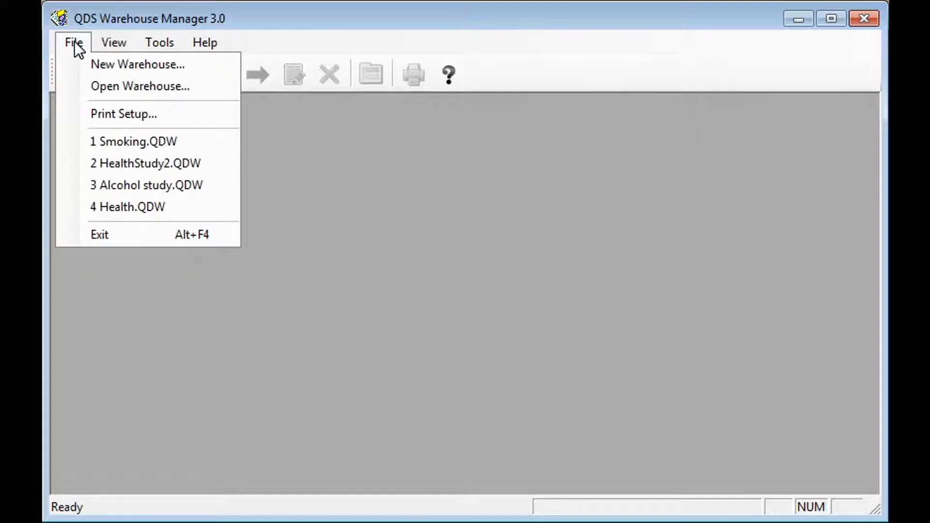
{"action": "left_click", "coordinate": [88, 64]}
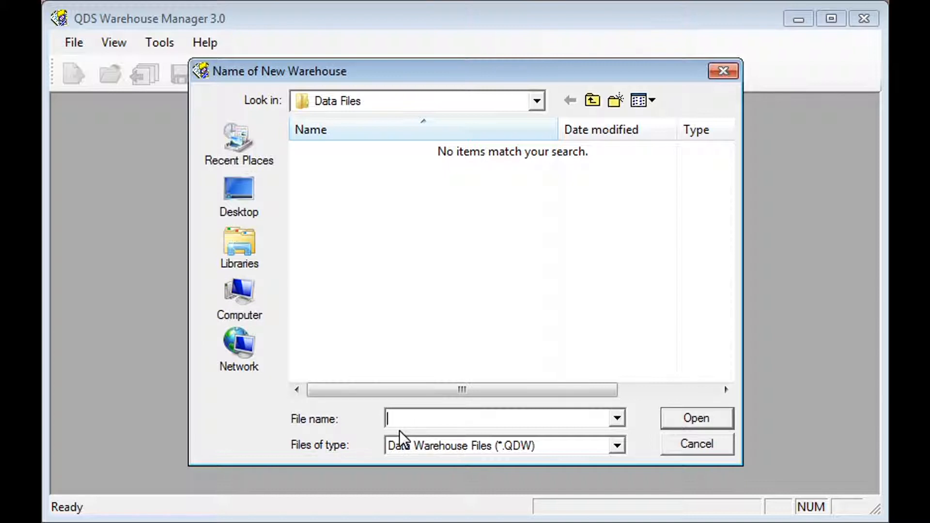
{"action": "type", "text": "Study"}
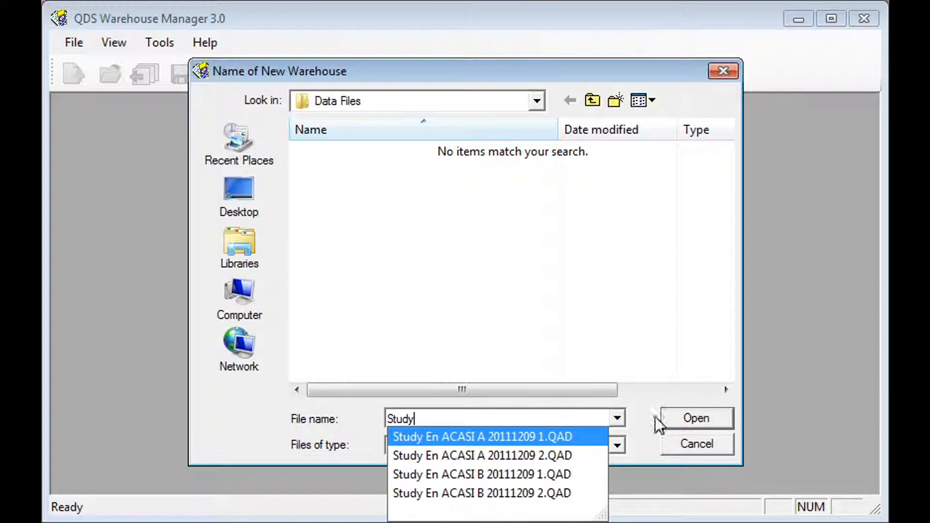
{"action": "left_click", "coordinate": [712, 426]}
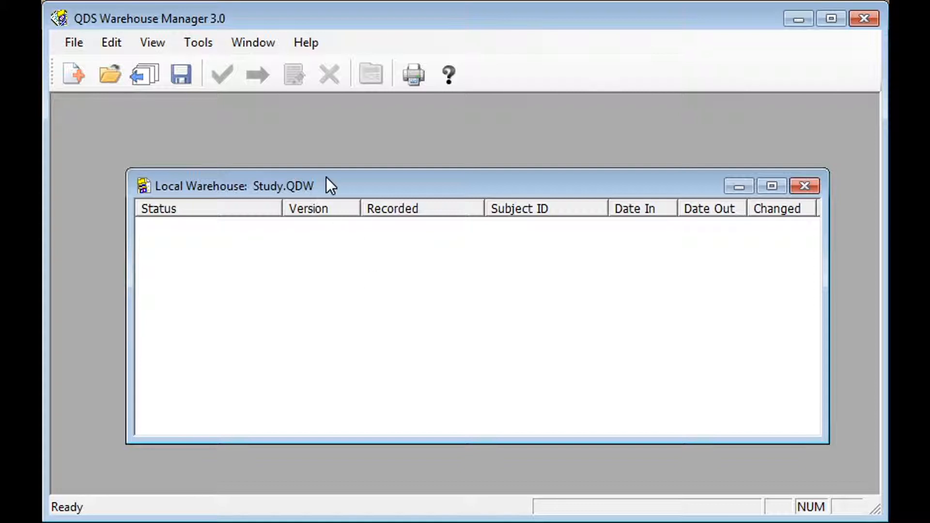
Step: Open the Automated Interview Data file "Study En ACASI A 20111209 1.QAD" as source data
{"action": "left_click", "coordinate": [82, 37]}
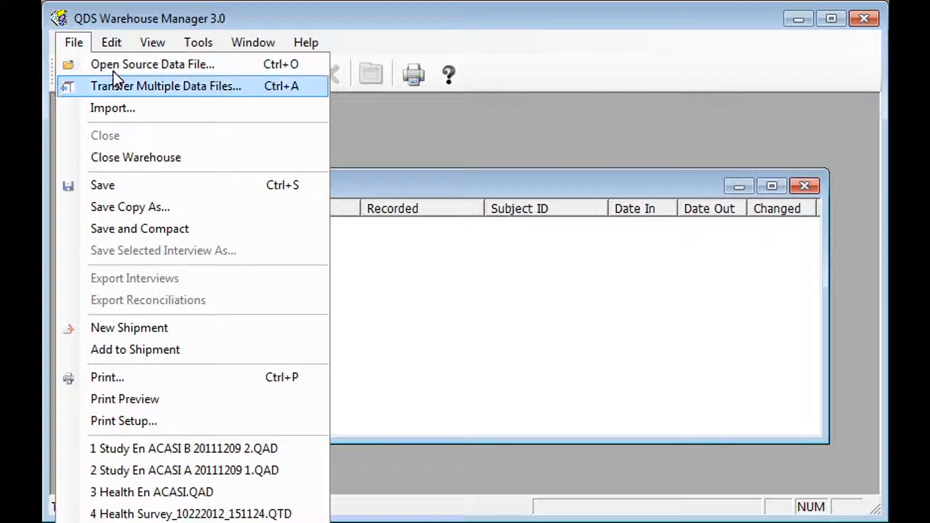
{"action": "left_click", "coordinate": [342, 138]}
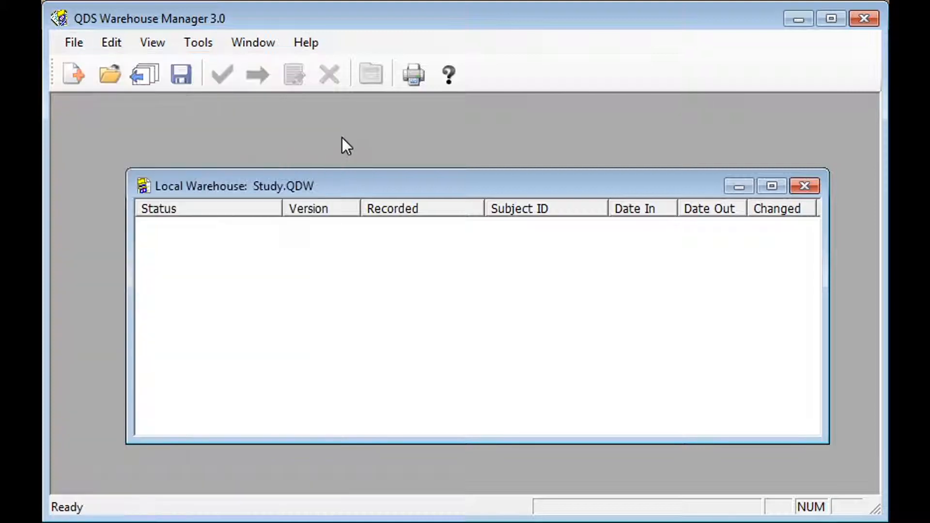
{"action": "left_click", "coordinate": [110, 74]}
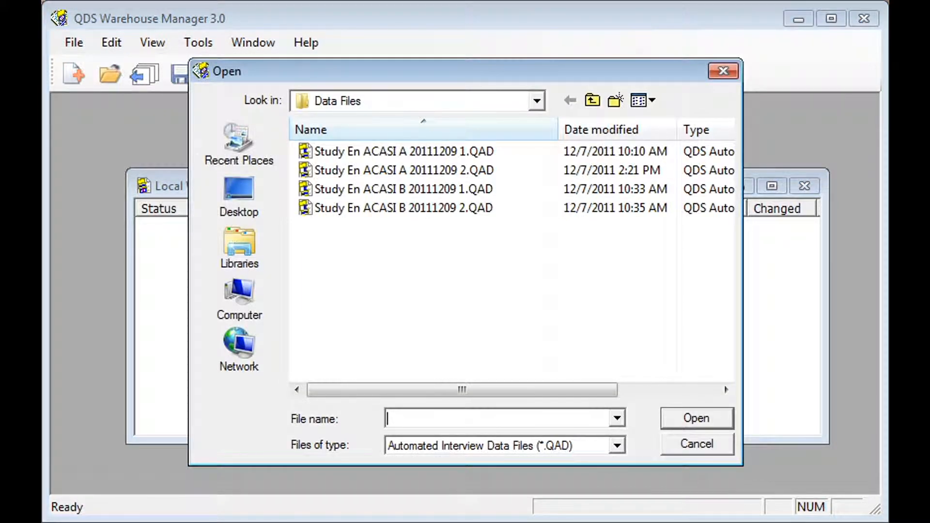
{"action": "left_click", "coordinate": [616, 446]}
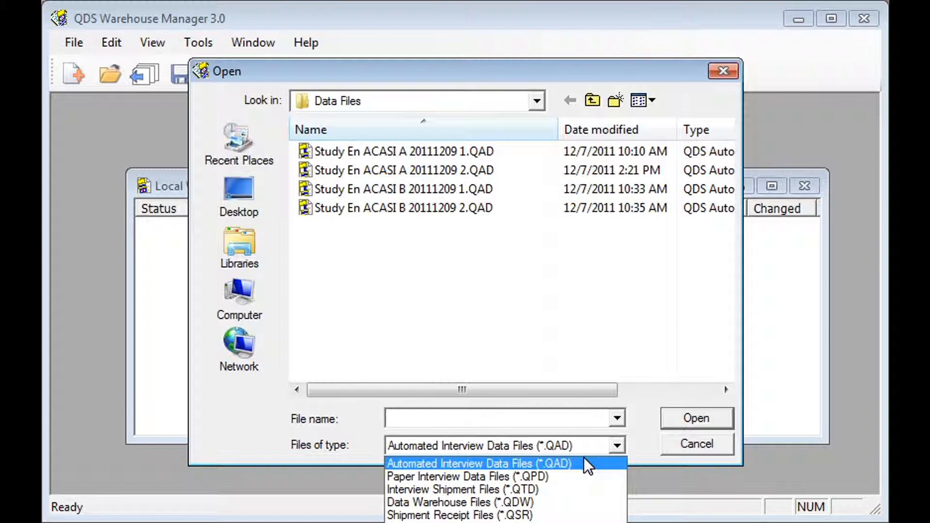
{"action": "left_click", "coordinate": [583, 458]}
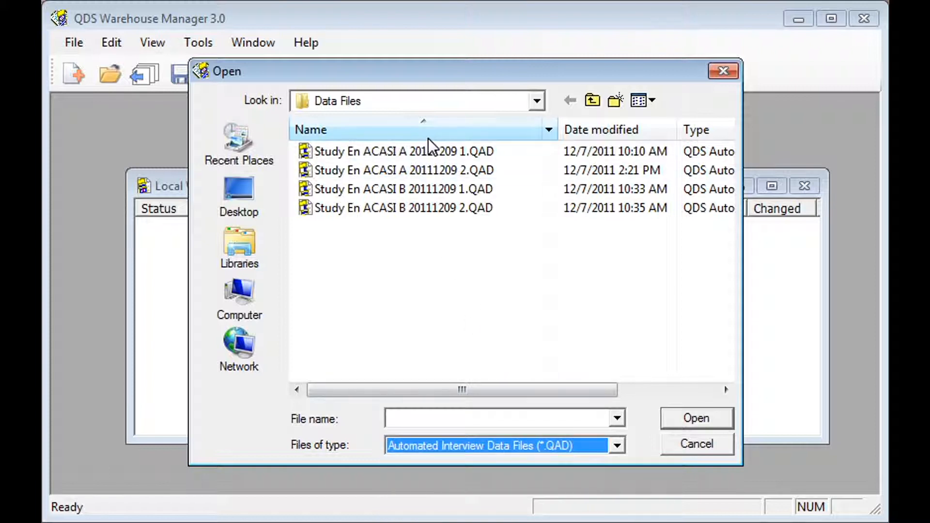
{"action": "left_click", "coordinate": [434, 152]}
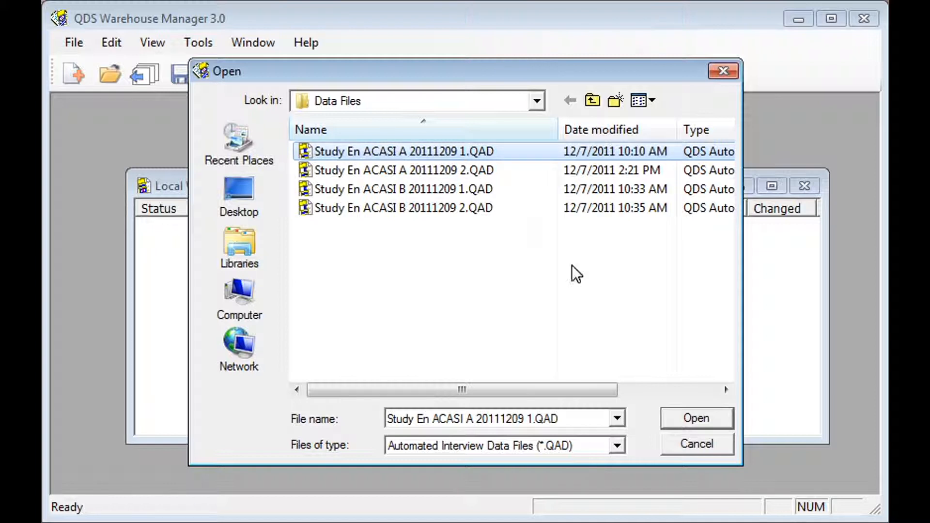
{"action": "left_click", "coordinate": [705, 421]}
Step: Select all interviews in the source data file and copy them to the Study warehouse
{"action": "left_click_drag", "start_coordinate": [455, 202], "coordinate": [444, 225]}
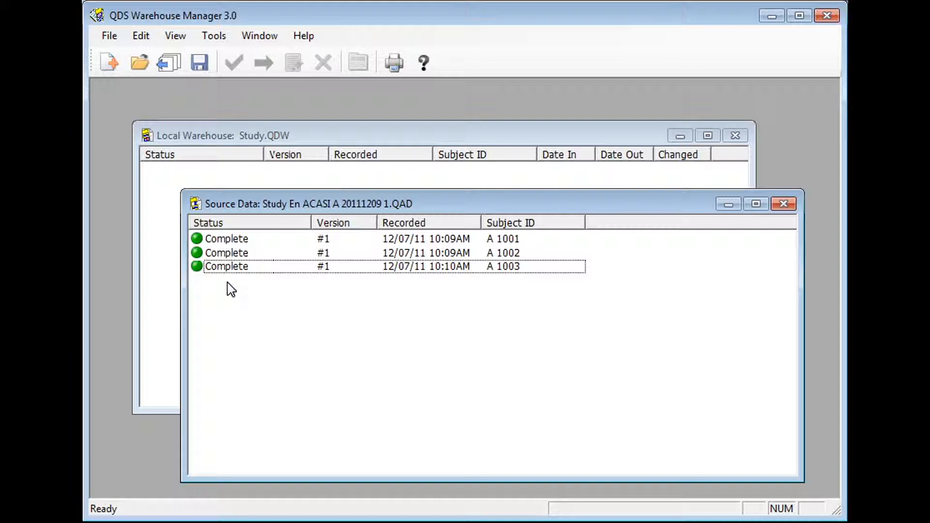
{"action": "left_click", "coordinate": [141, 36]}
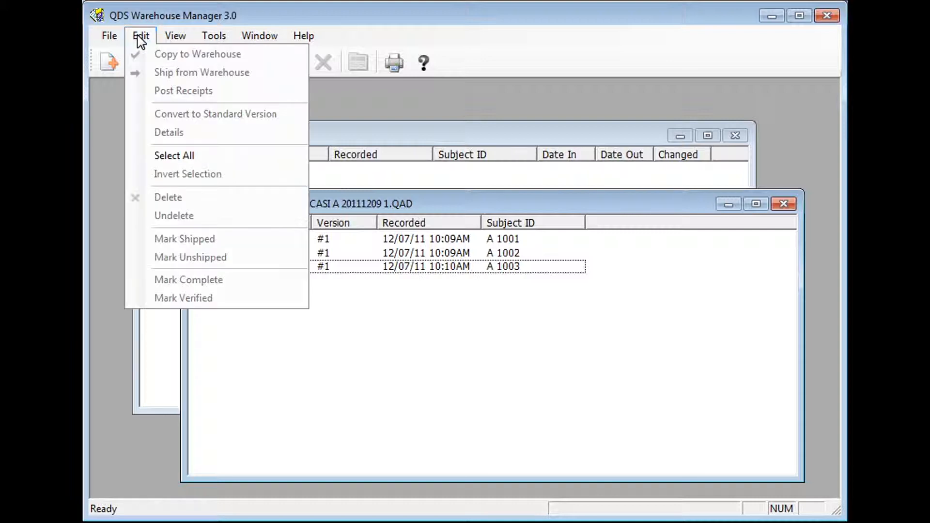
{"action": "left_click", "coordinate": [185, 155]}
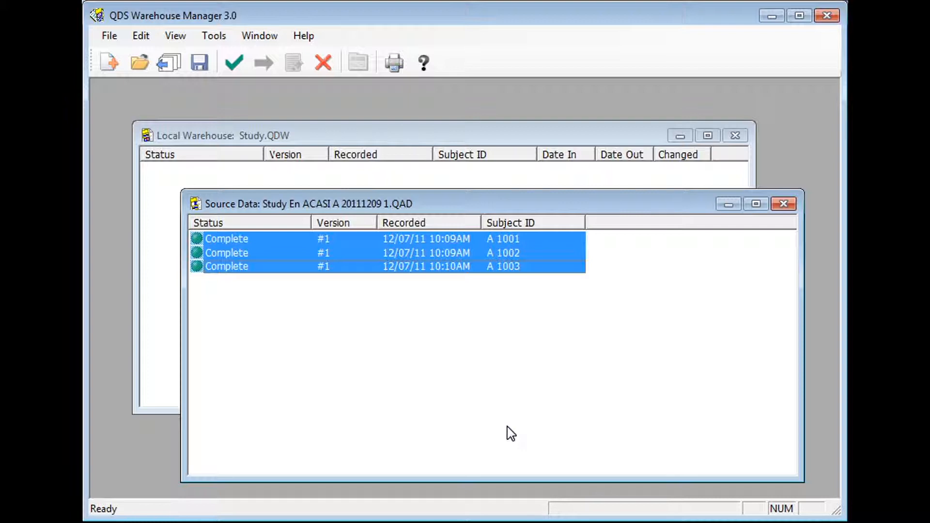
{"action": "left_click", "coordinate": [139, 36]}
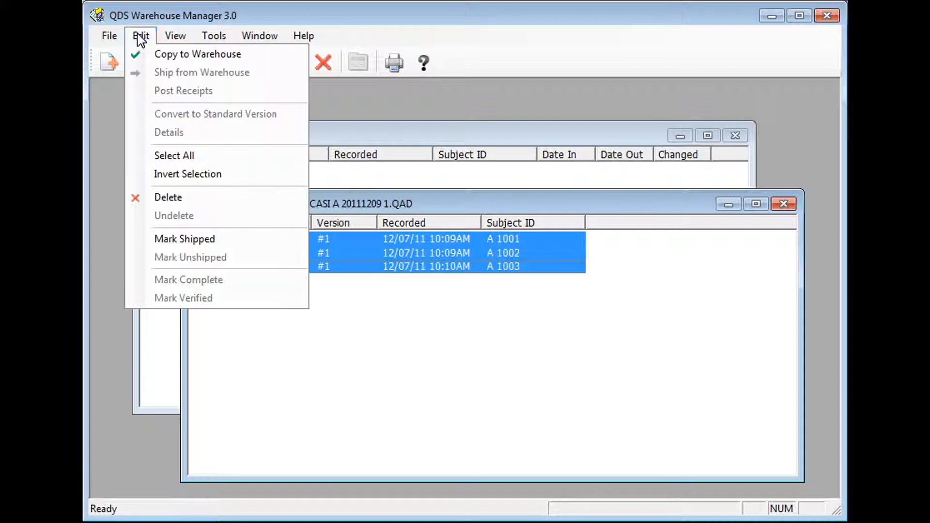
{"action": "left_click", "coordinate": [152, 56]}
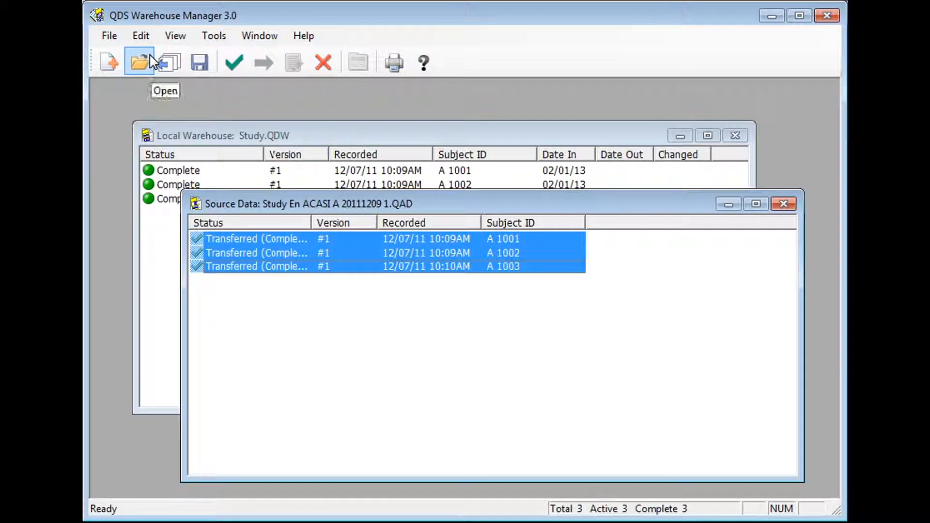
Step: Widen the Status column in the source data list, and close the source data file with its changes saved
{"action": "left_click_drag", "start_coordinate": [305, 191], "coordinate": [307, 221]}
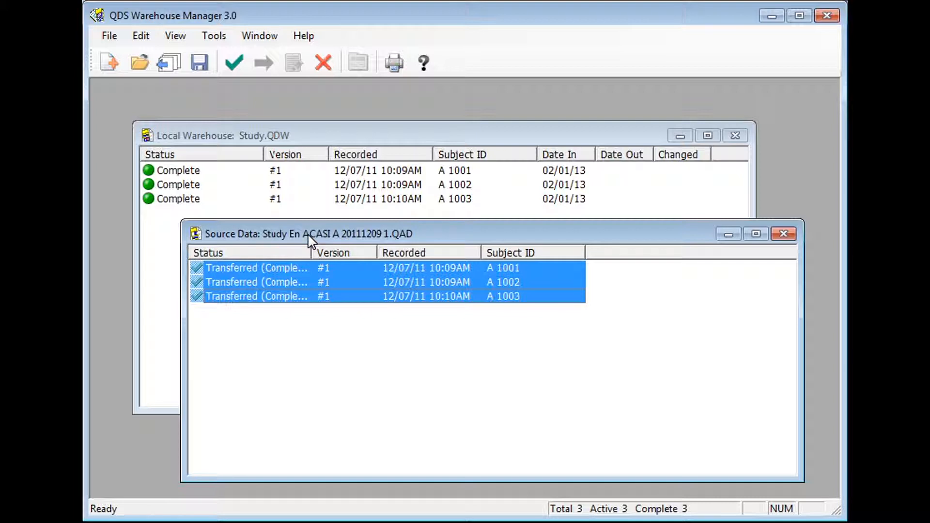
{"action": "left_click", "coordinate": [312, 350]}
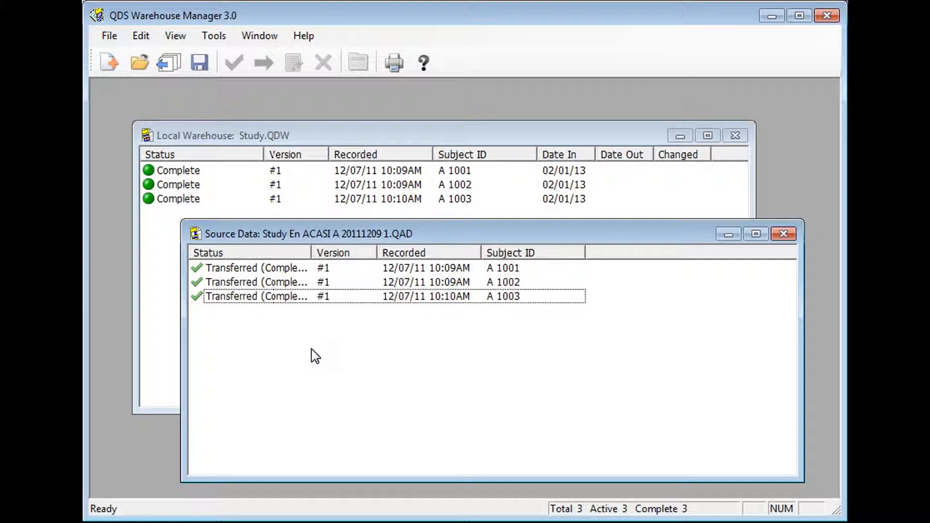
{"action": "left_click_drag", "start_coordinate": [311, 251], "coordinate": [347, 252]}
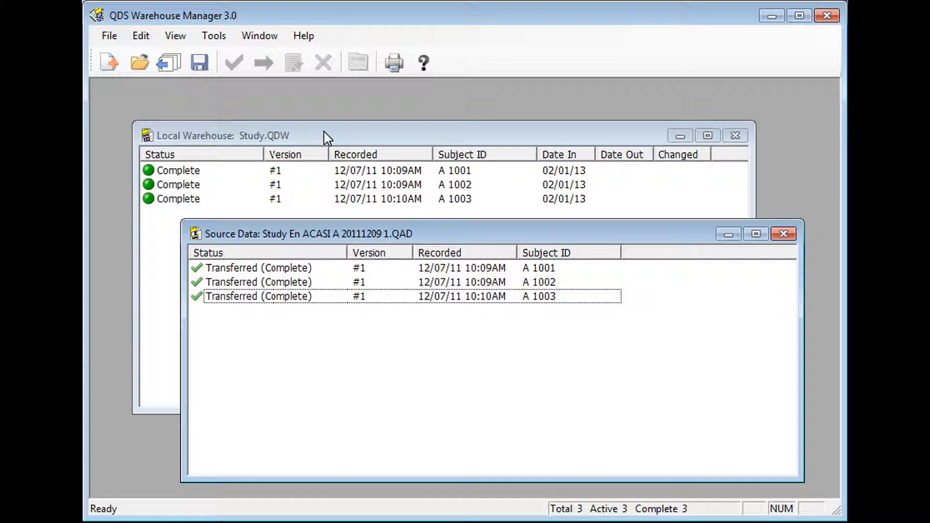
{"action": "left_click", "coordinate": [783, 234]}
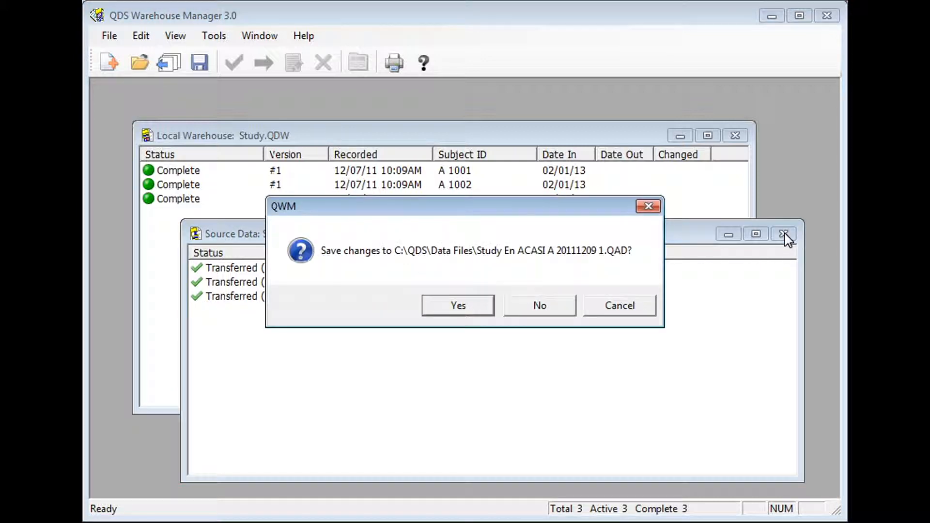
{"action": "left_click", "coordinate": [452, 314]}
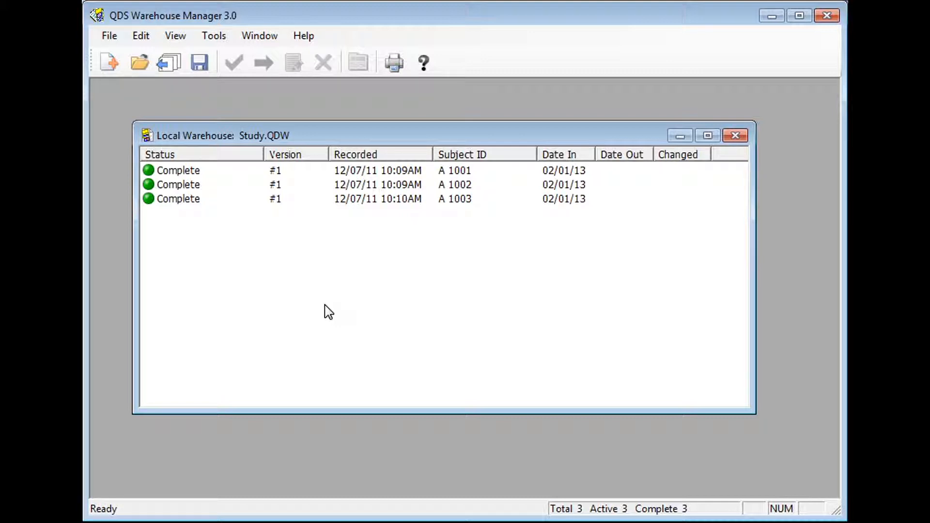
Step: Transfer multiple data files to the warehouse: Study En ACASI A 20111209 2.QAD, Study En ACASI B 20111209 1.QAD and Study En ACASI B 20111209 2.QAD
{"action": "left_click", "coordinate": [110, 37]}
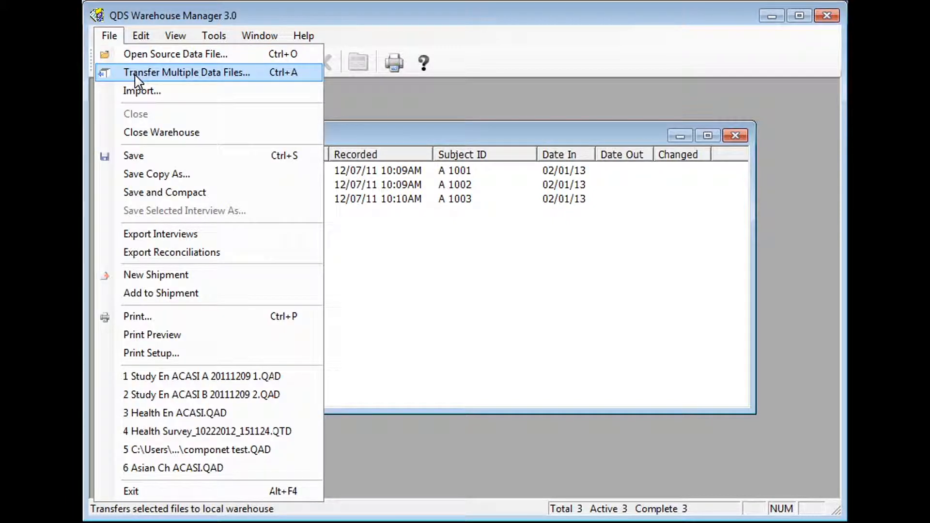
{"action": "left_click", "coordinate": [403, 92]}
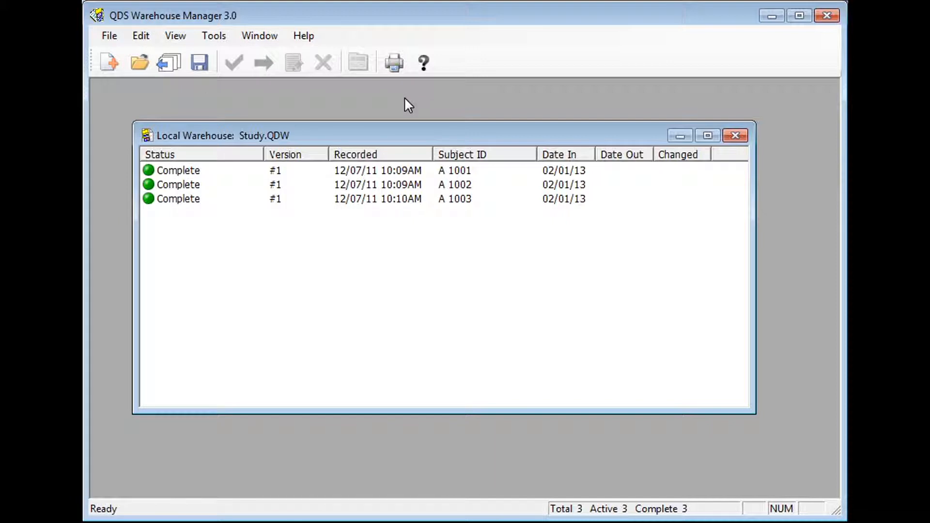
{"action": "left_click", "coordinate": [170, 68]}
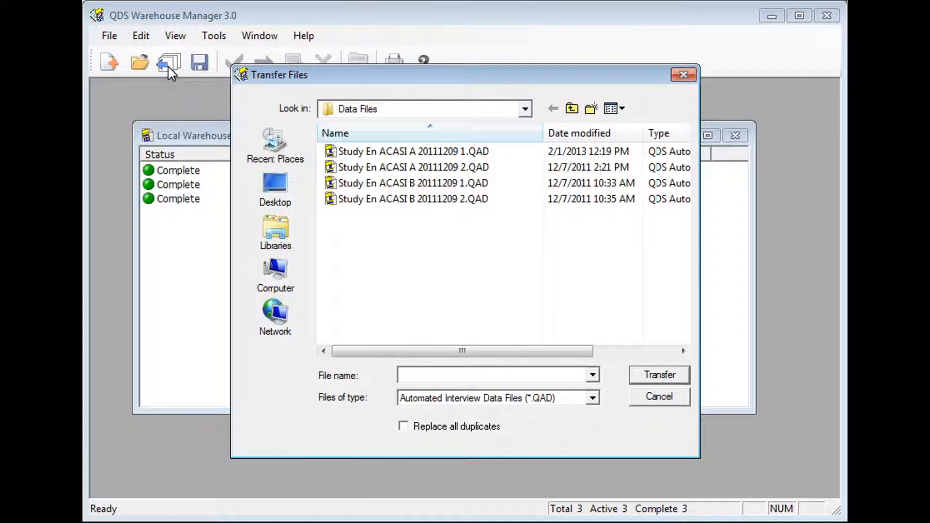
{"action": "left_click", "coordinate": [349, 167]}
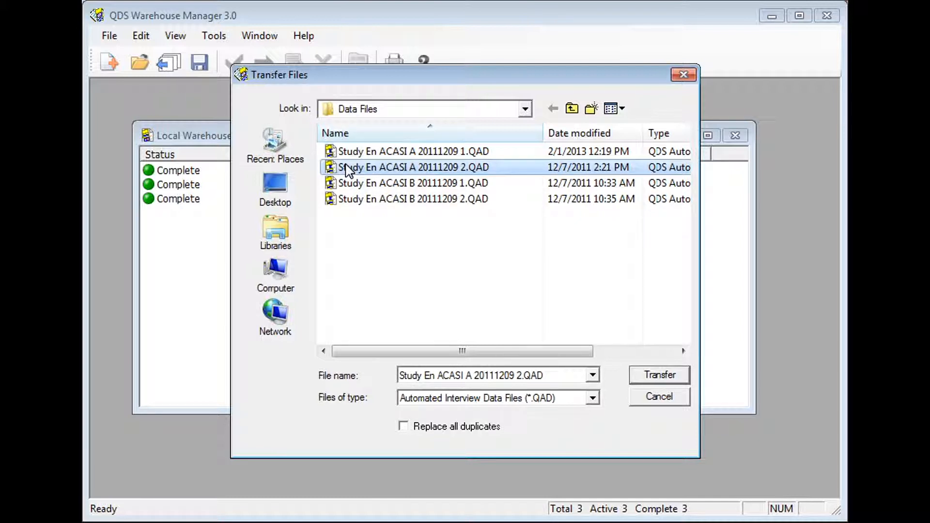
{"action": "left_click", "coordinate": [363, 200], "text": "shift"}
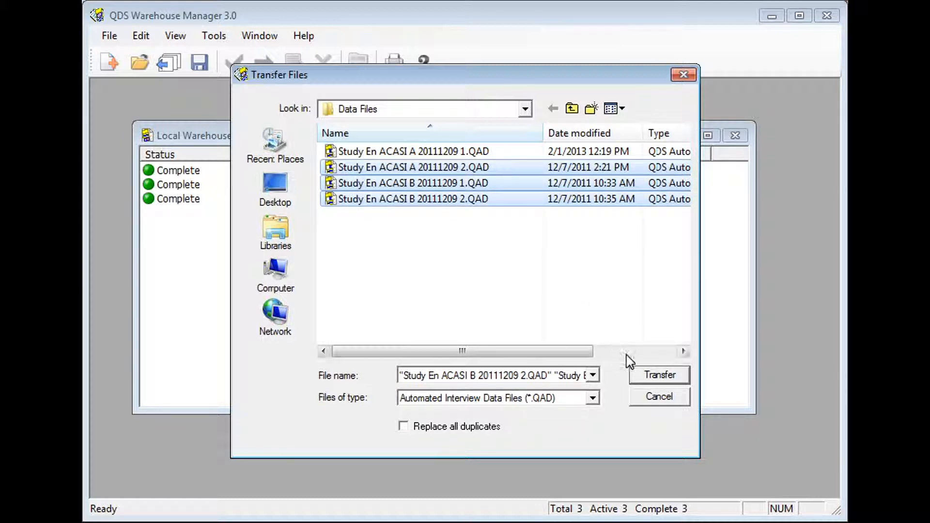
{"action": "left_click", "coordinate": [659, 375]}
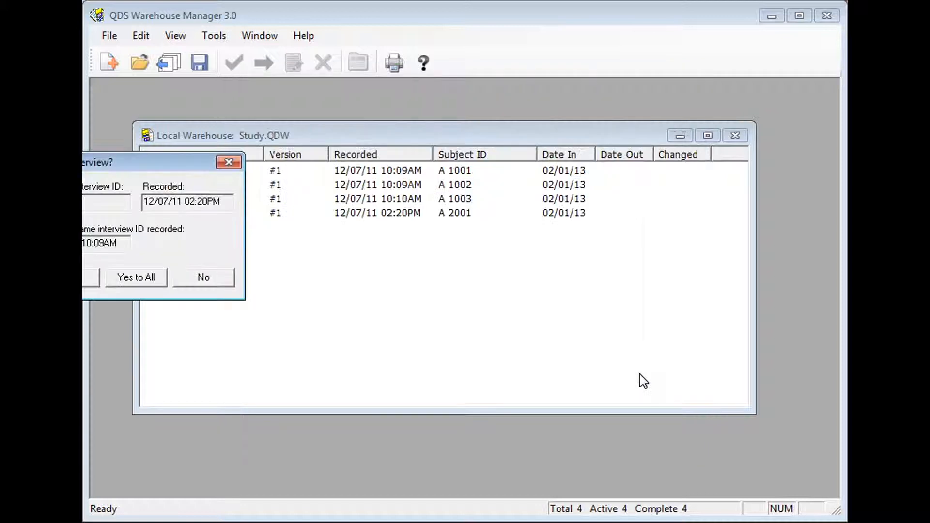
Step: Decline replacing the interview with the same ID, keeping both records, and finish the transfer
{"action": "left_click_drag", "start_coordinate": [141, 167], "coordinate": [322, 280]}
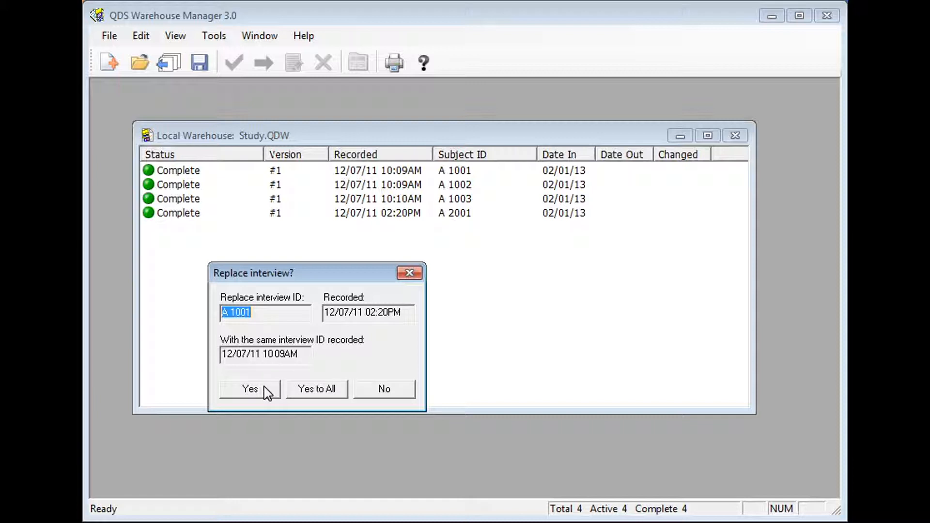
{"action": "left_click", "coordinate": [385, 393]}
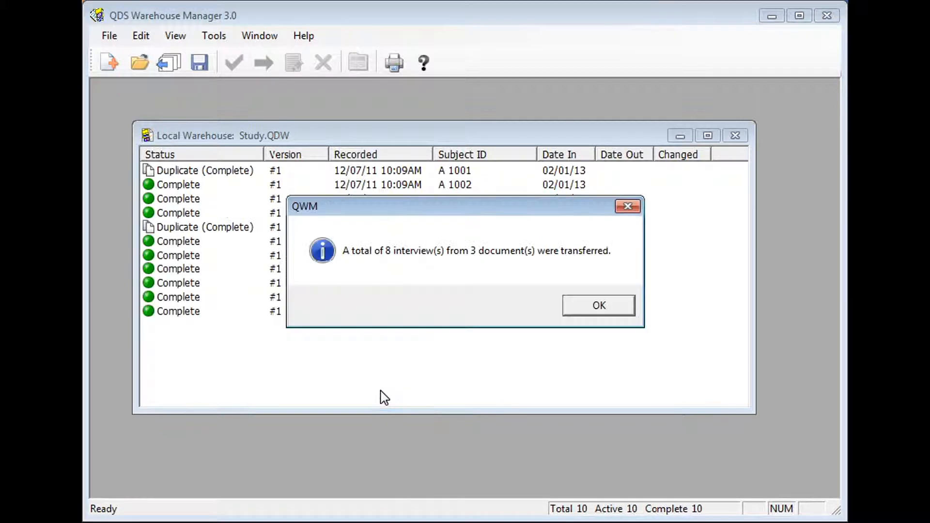
{"action": "left_click", "coordinate": [588, 313]}
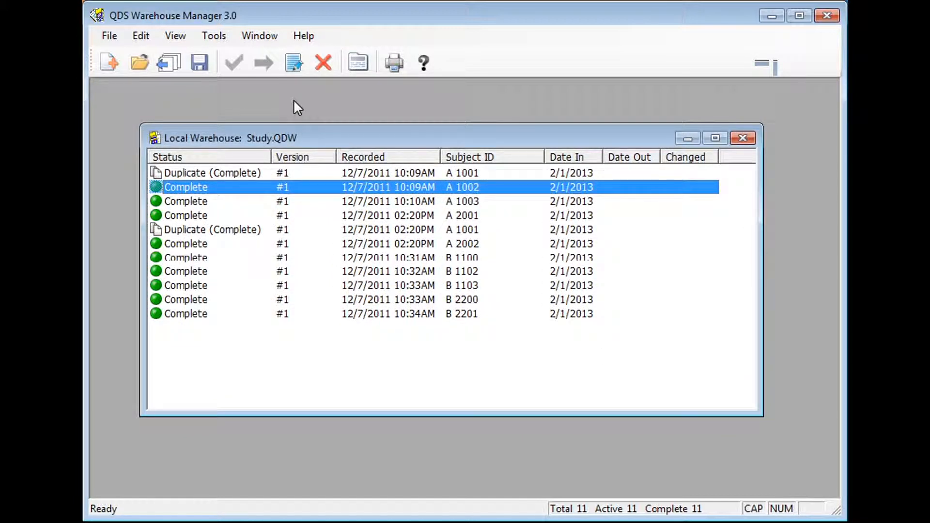
Step: Examine the details of the second interview in the warehouse, including its list of variables and their values
{"action": "double_click", "coordinate": [315, 194]}
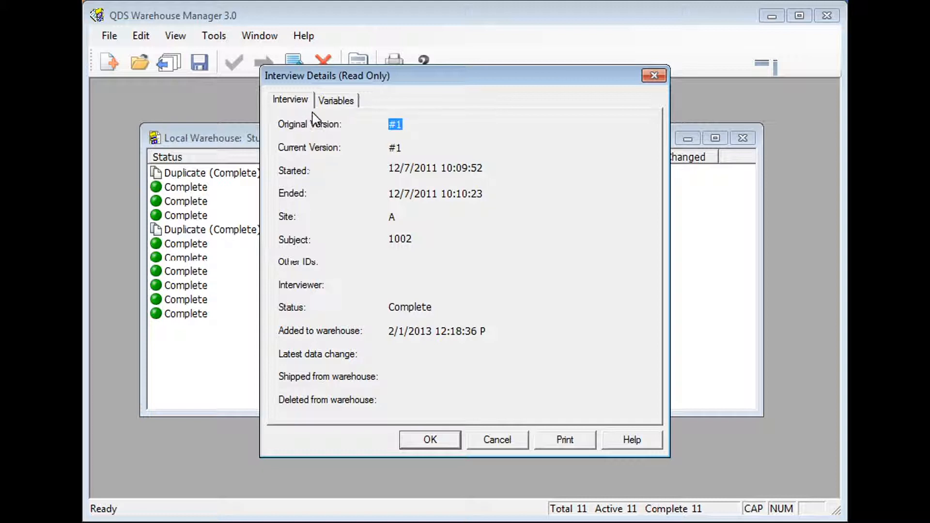
{"action": "left_click", "coordinate": [333, 102]}
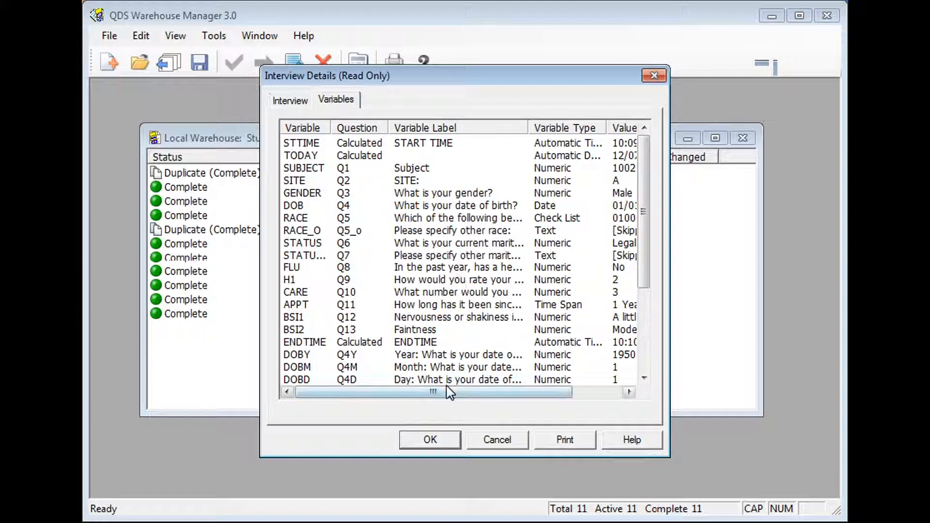
{"action": "left_click_drag", "start_coordinate": [445, 397], "coordinate": [530, 395]}
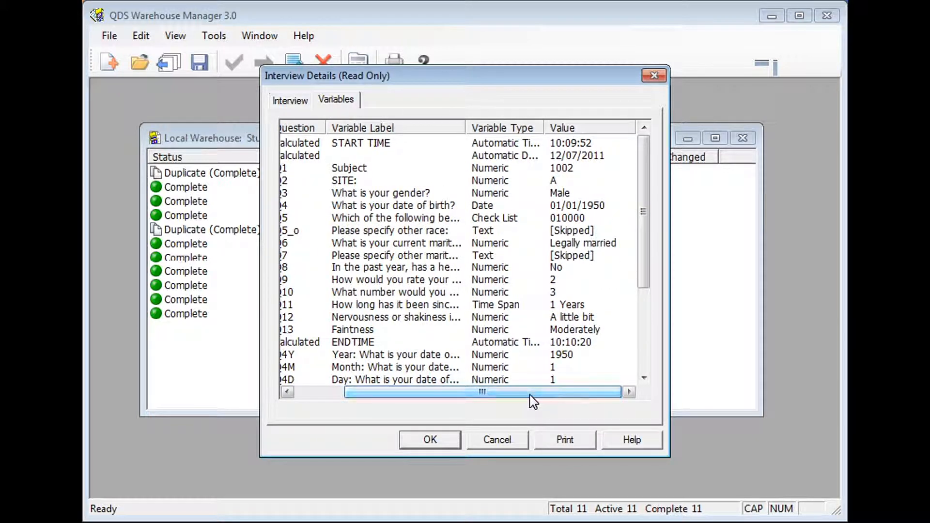
{"action": "left_click", "coordinate": [431, 441]}
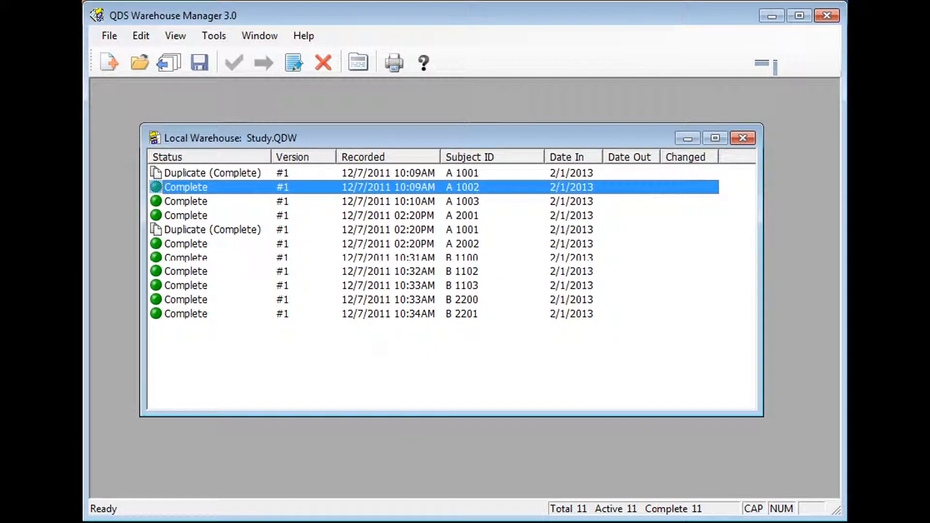
{"action": "left_click", "coordinate": [141, 35]}
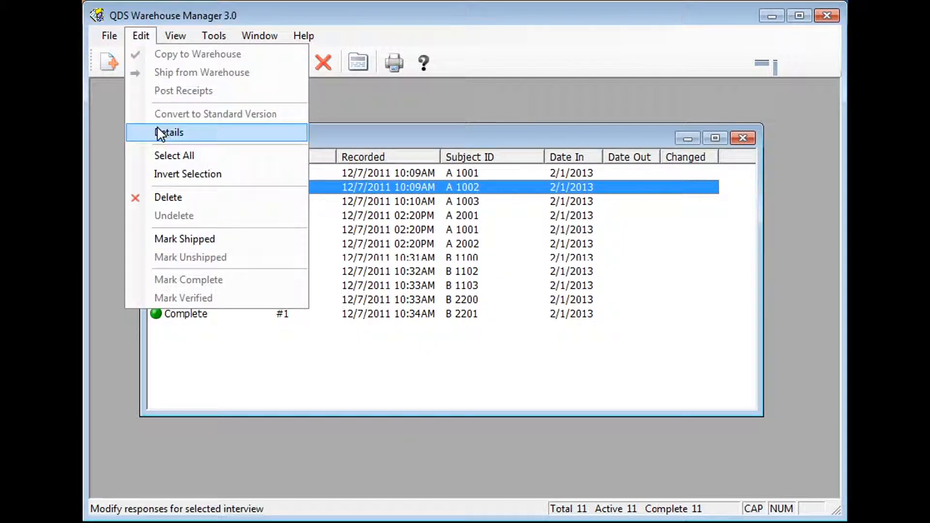
{"action": "left_click", "coordinate": [338, 108]}
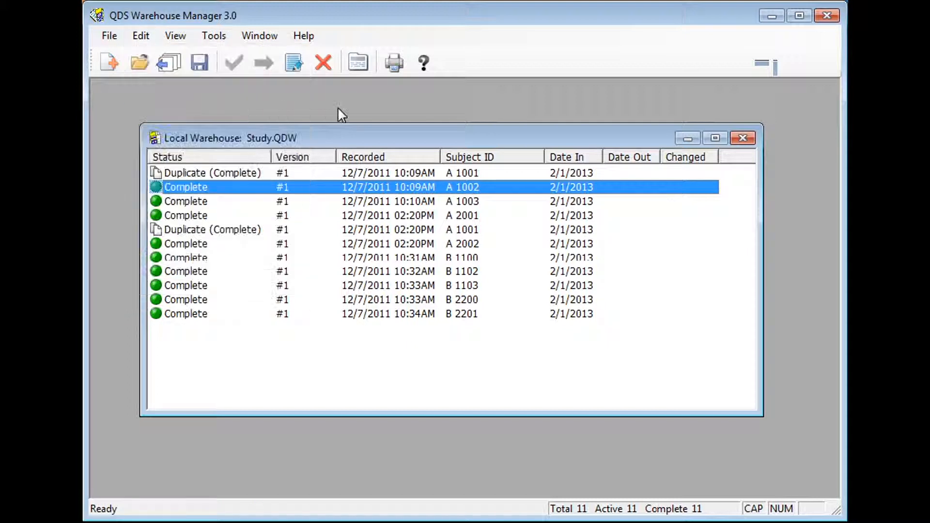
Step: Open the selected interview for correction under the user's initials, examine the editing options of the GENDER variable, and close it without changes
{"action": "left_click", "coordinate": [292, 62]}
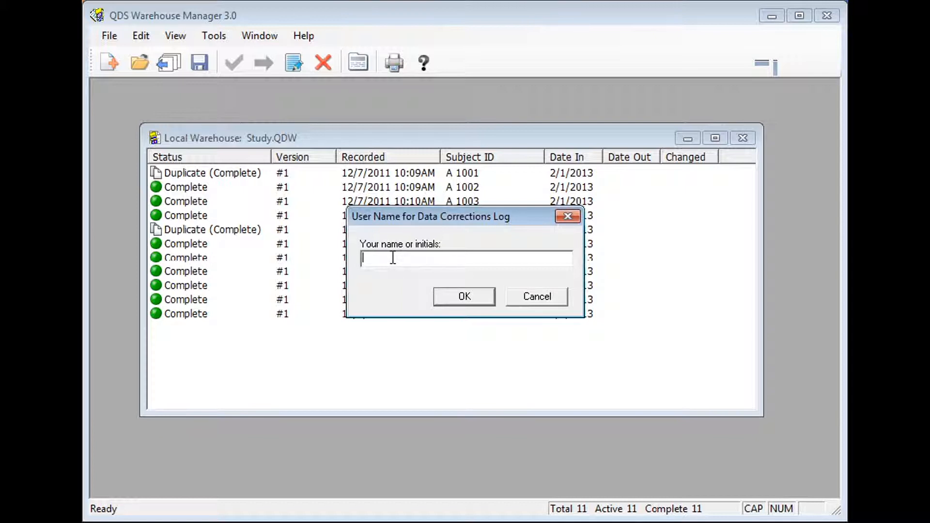
{"action": "type", "text": "II"}
{"action": "left_click", "coordinate": [462, 296]}
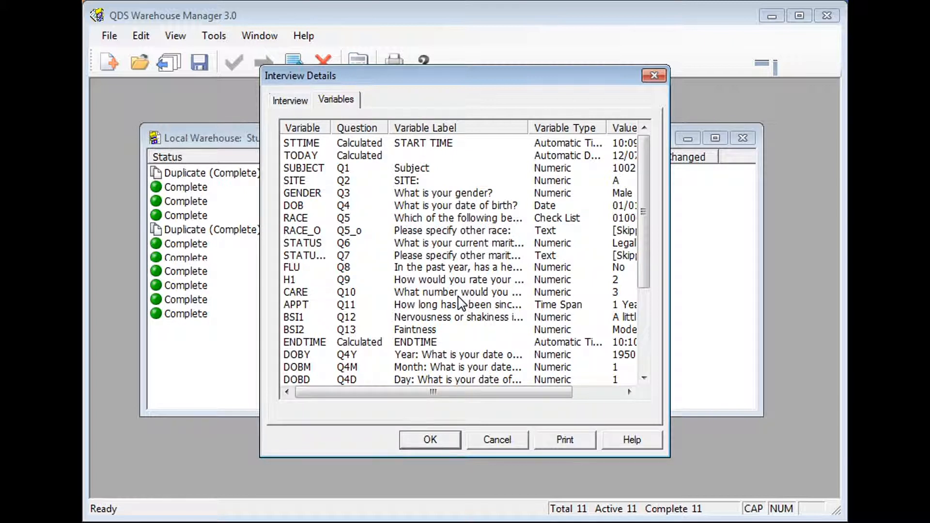
{"action": "double_click", "coordinate": [384, 194]}
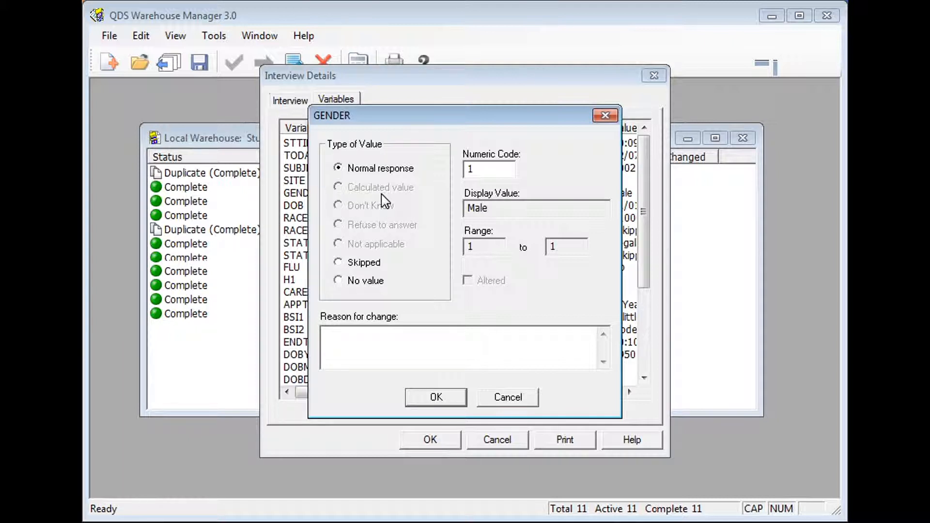
{"action": "left_click", "coordinate": [388, 352]}
{"action": "left_click", "coordinate": [508, 398]}
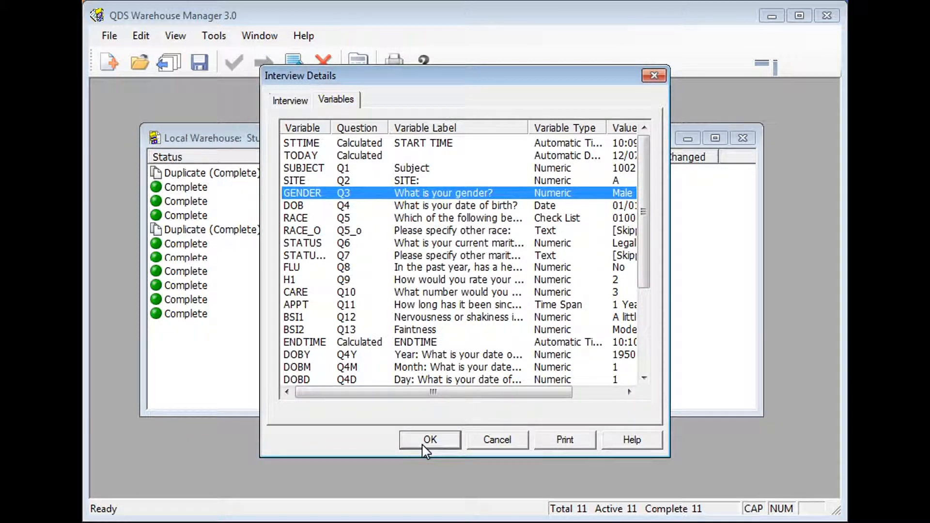
{"action": "left_click", "coordinate": [425, 441]}
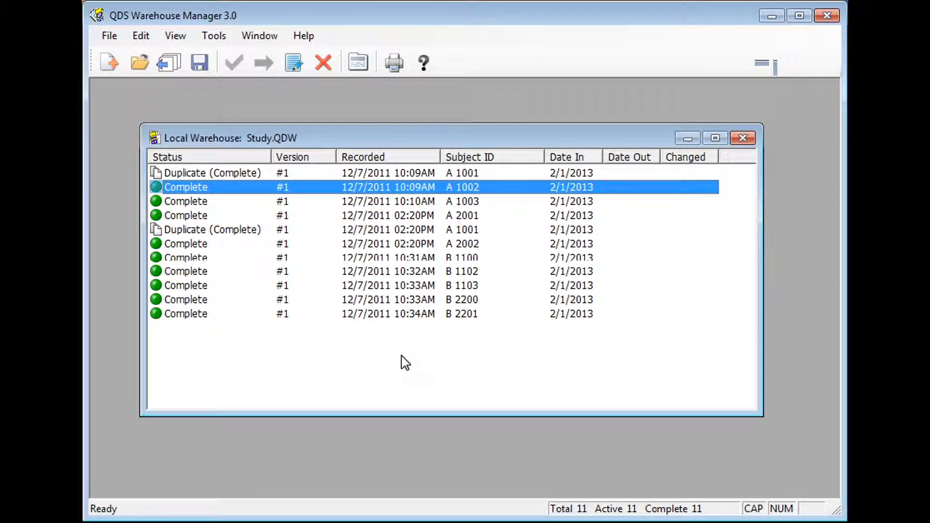
Step: Set up an export of the warehouse interviews to a file named study, keeping the SPSS System File 17.0 (*.SAV) format
{"action": "left_click", "coordinate": [100, 38]}
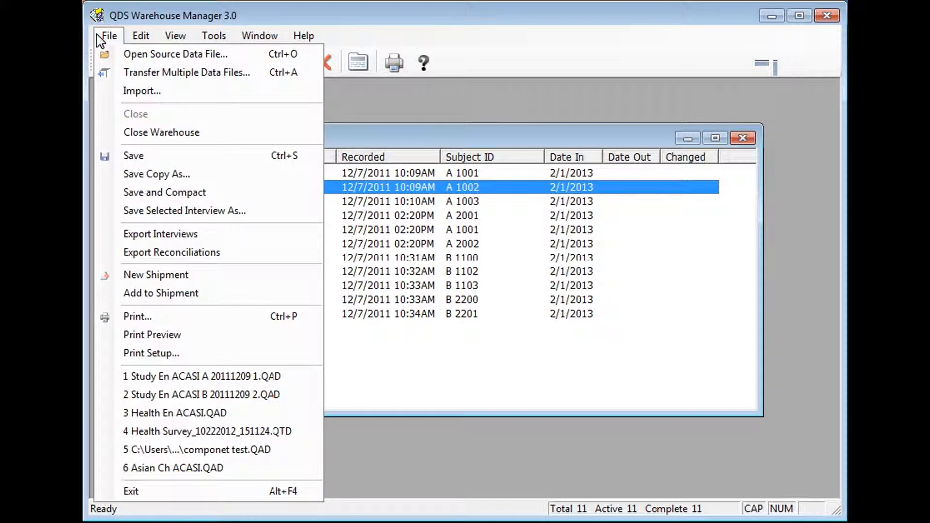
{"action": "left_click", "coordinate": [214, 235]}
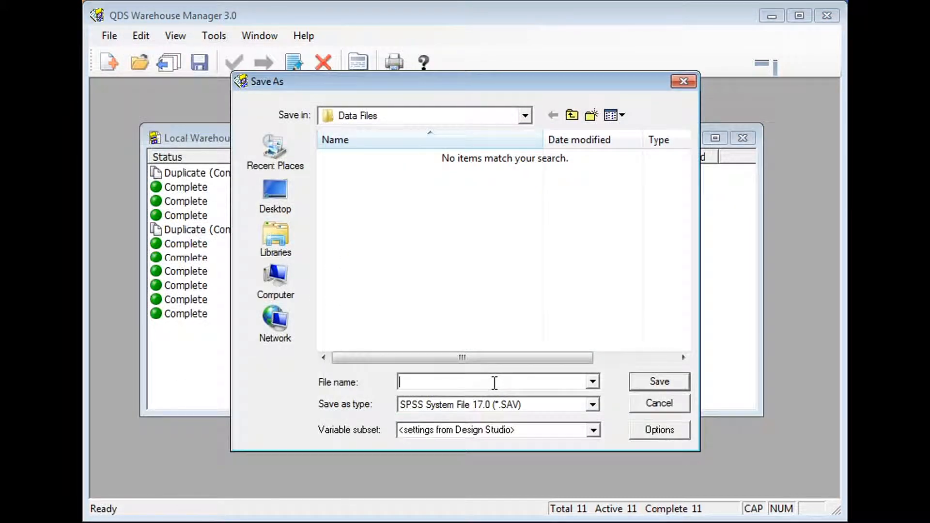
{"action": "type", "text": "study"}
{"action": "left_click", "coordinate": [593, 406]}
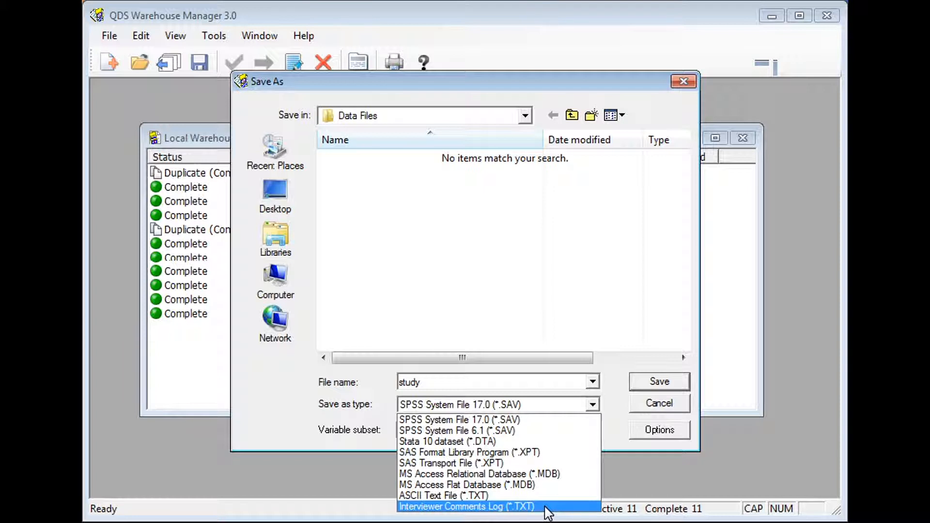
{"action": "left_click", "coordinate": [387, 507]}
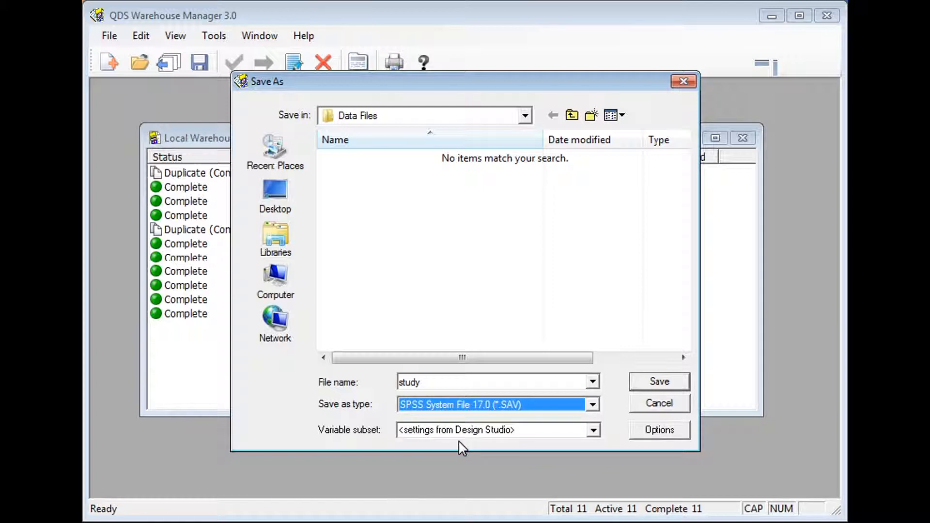
Step: Set the SPSS special value recodes to Specified Values, and save the export to the Data Files folder
{"action": "left_click", "coordinate": [660, 430]}
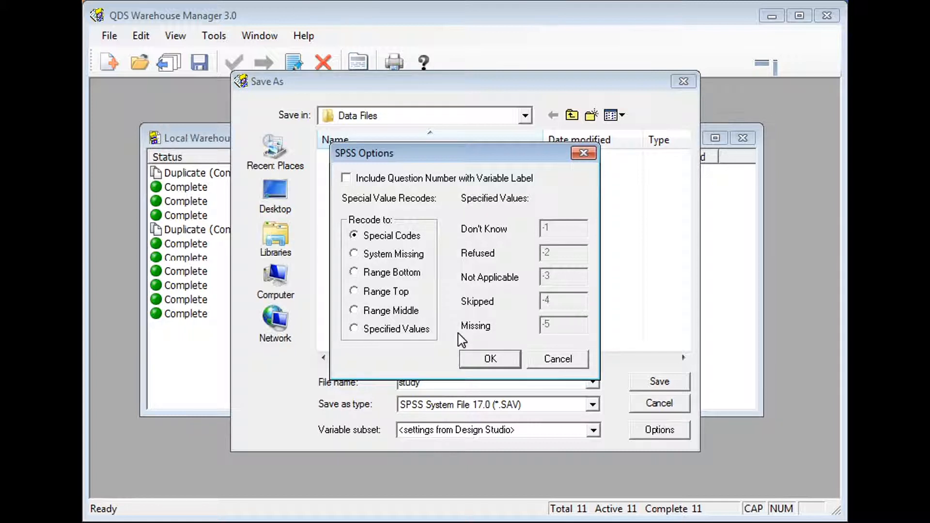
{"action": "left_click", "coordinate": [356, 331]}
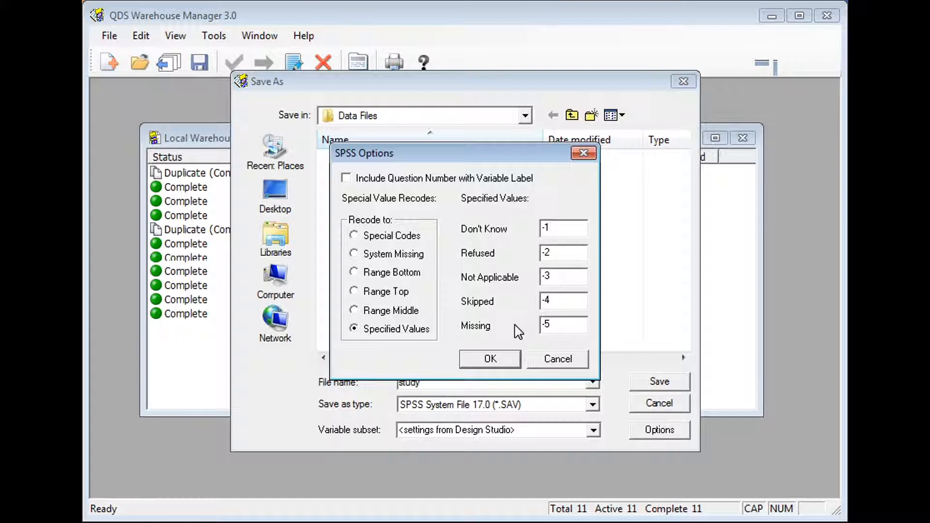
{"action": "left_click", "coordinate": [515, 358]}
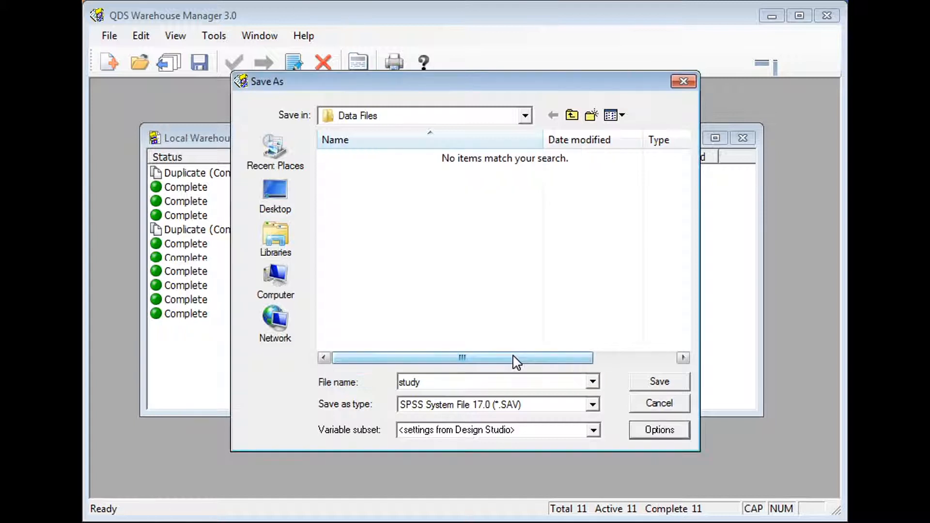
{"action": "left_click", "coordinate": [650, 391]}
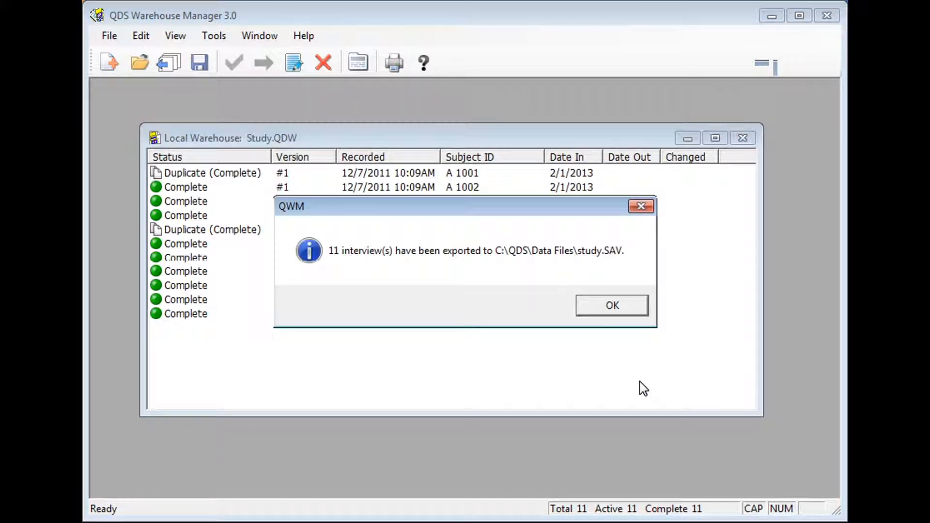